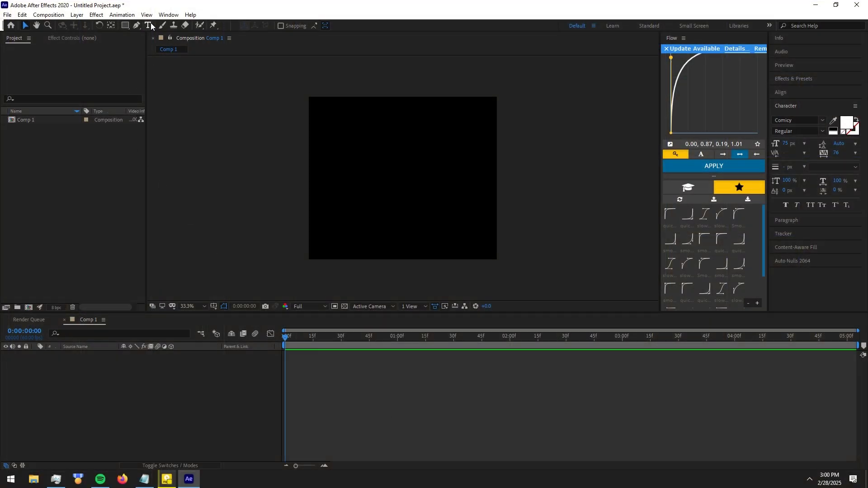
Create a two-line text layer reading 'SUBSCRIBE FOR' / 'MORE' in Comp 1.
left_click(372, 156)
type("S")
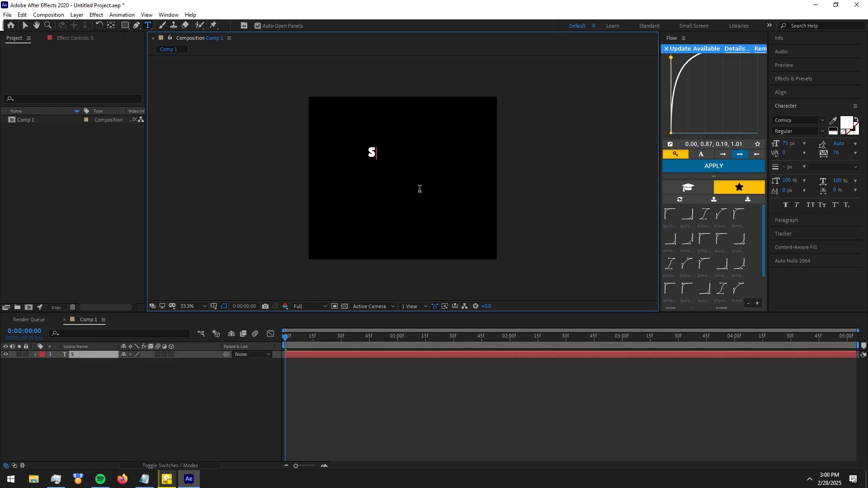
type("UBSCRIBE FOR")
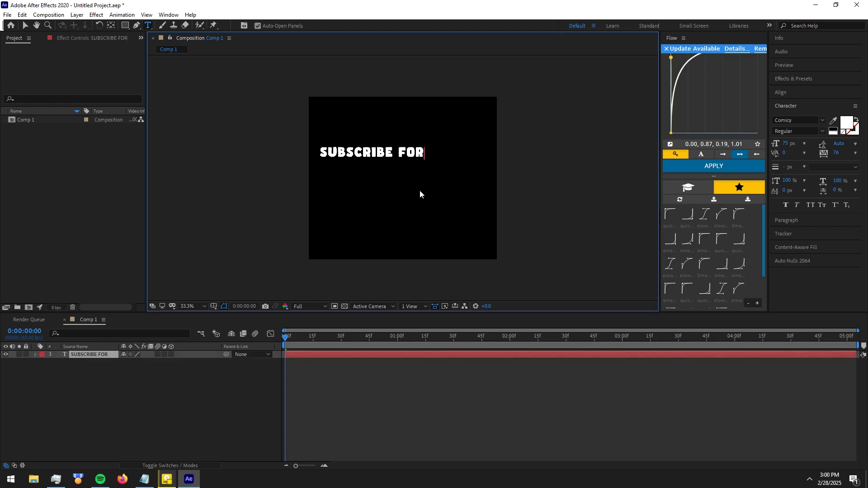
key("Return")
type("MORE")
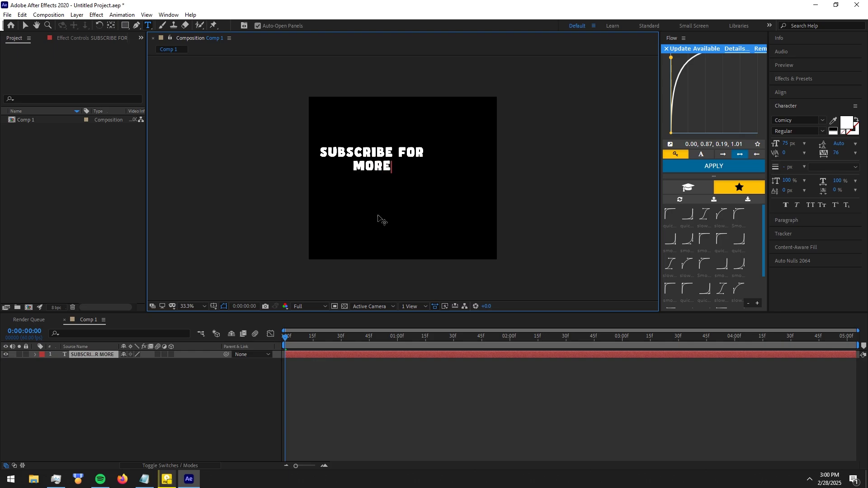
Centre the text horizontally and vertically in the comp, then hide the layer.
left_click(788, 91)
left_click(793, 115)
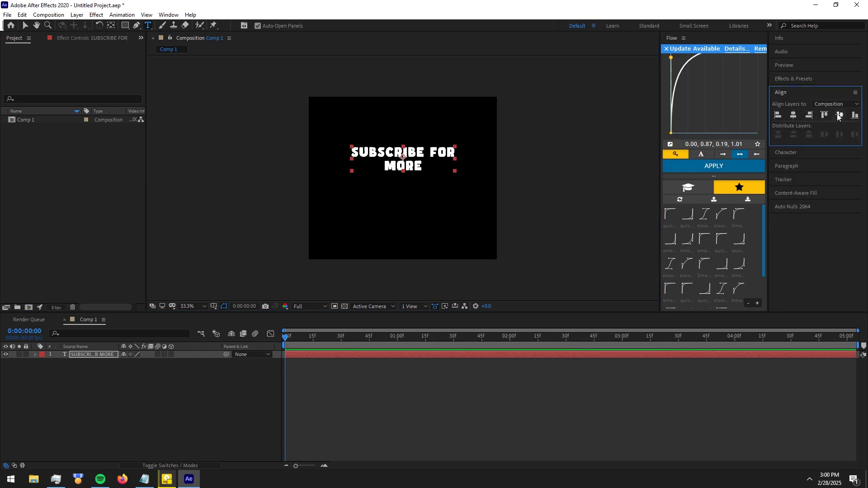
left_click(839, 115)
left_click(6, 354)
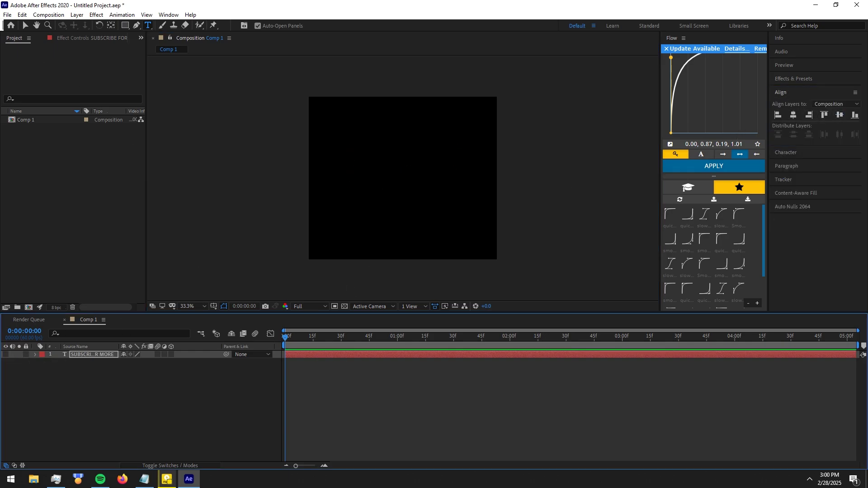
Add a new Black Solid 1 layer to Comp 1 with default settings.
left_click(25, 26)
right_click(216, 127)
mouse_move(238, 131)
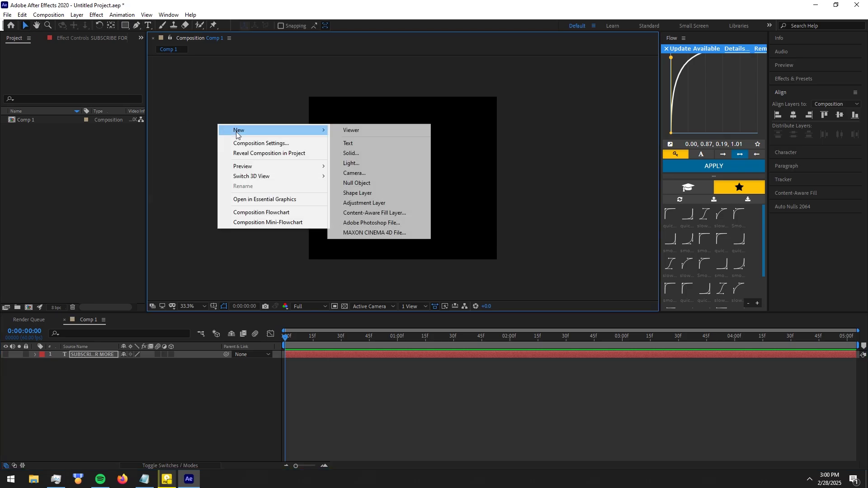
left_click(354, 151)
left_click(136, 182)
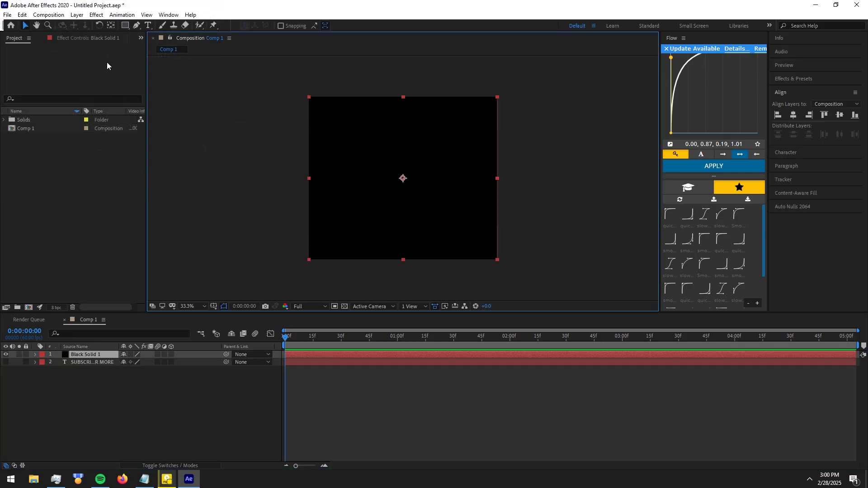
Apply the Element effect to Black Solid 1 by searching 'el'.
left_click(95, 39)
key("ctrl+space")
type("el")
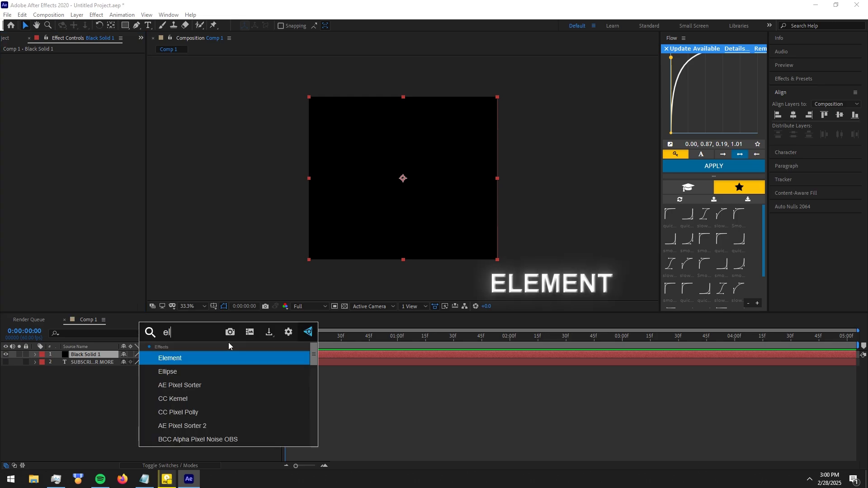
key("Return")
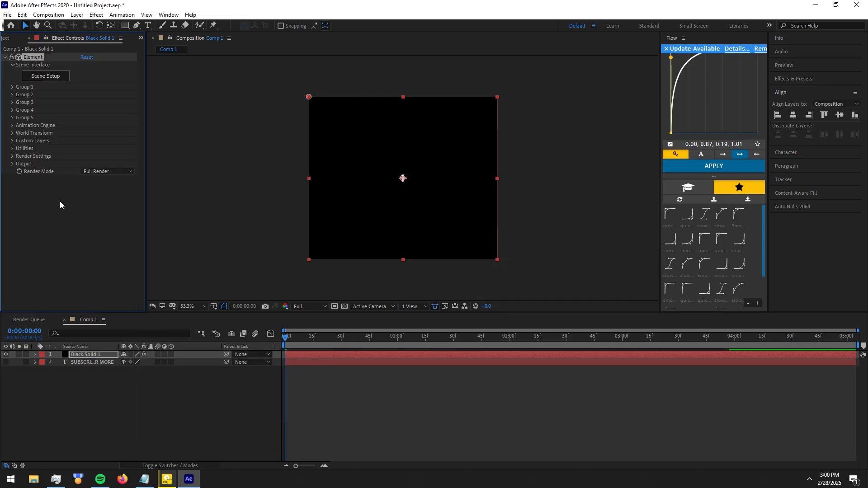
Set Element's Custom Layers Path Layer 1 to the SUBSCRIBE FOR MORE text layer.
left_click(12, 141)
left_click(20, 148)
left_click(88, 156)
left_click(113, 189)
left_click(13, 142)
In Scene Setup, apply the Bevels > Physical 3-layer preset to the Extrusion Model.
left_click(42, 80)
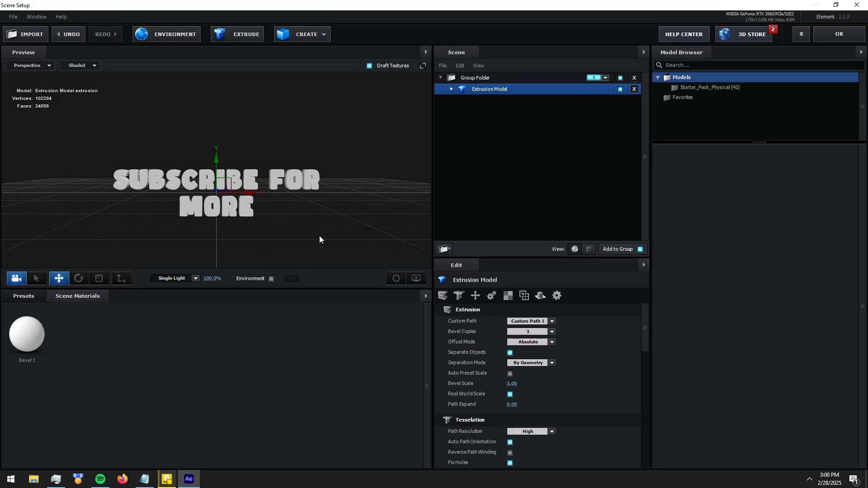
left_click(24, 296)
double_click(33, 317)
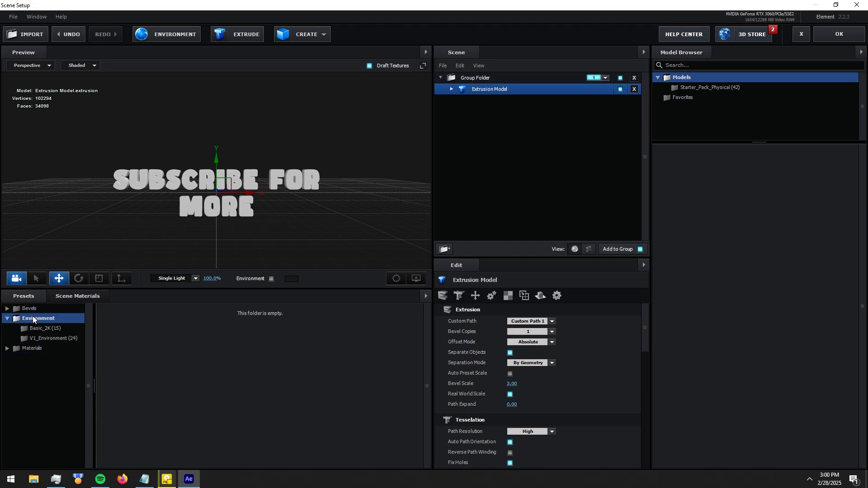
double_click(30, 308)
left_click(35, 318)
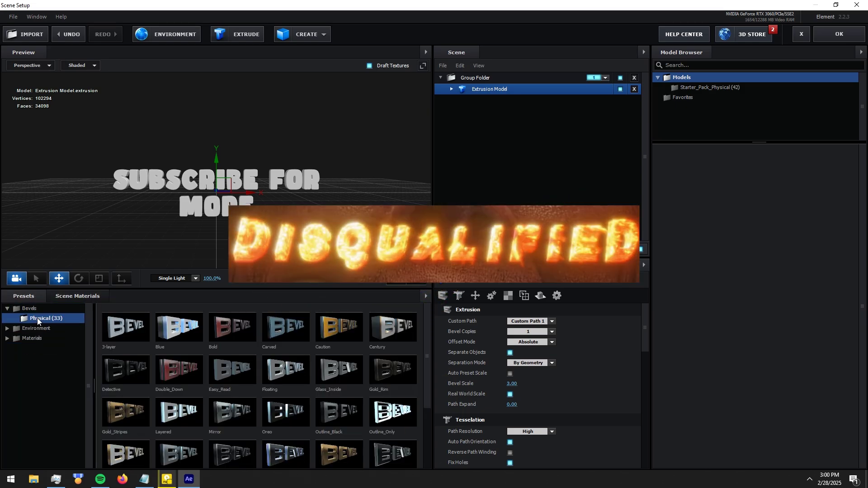
scroll(152, 389, "down", 3)
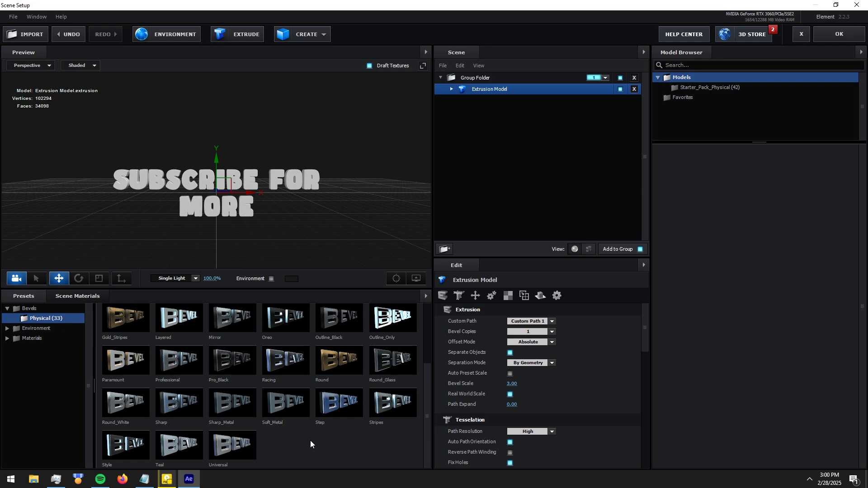
scroll(310, 439, "up", 2)
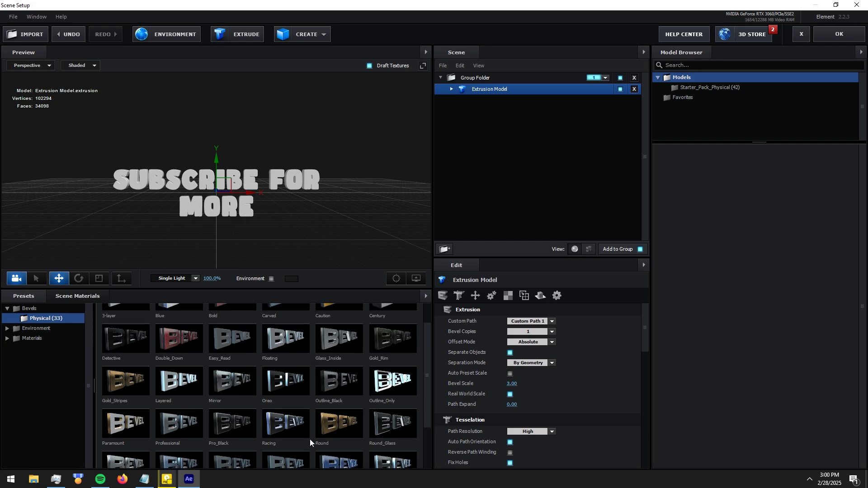
scroll(309, 439, "up", 1)
mouse_move(126, 328)
left_mouse_down()
mouse_move(248, 264)
mouse_move(484, 90)
left_mouse_up()
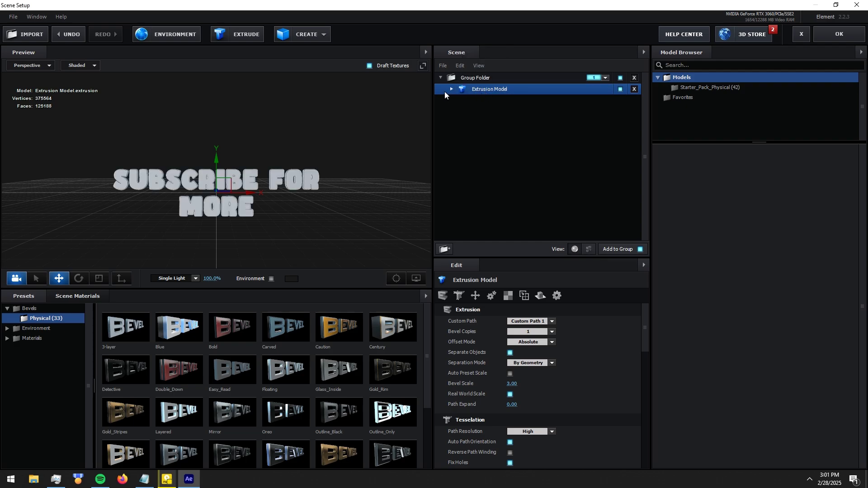
Apply the Physical Gold material to the extrusion's Bevel 2 part.
left_click(451, 89)
left_click(496, 105)
left_click(31, 336)
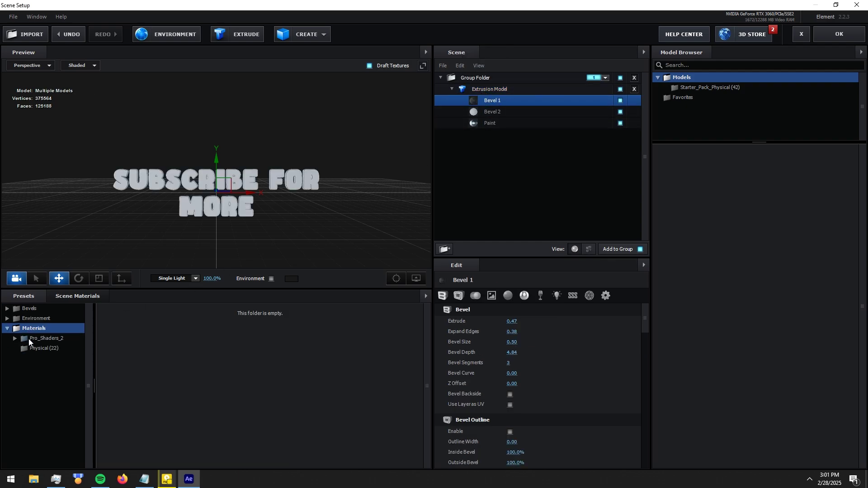
left_click(33, 348)
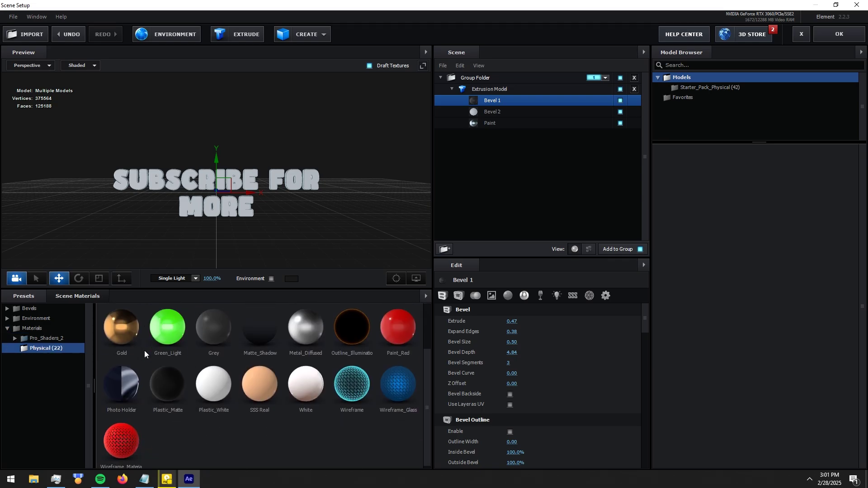
left_click_drag(122, 385, 488, 111)
Apply Chrome to the Paint part and close Scene Setup with OK.
left_click_drag(363, 164, 299, 197)
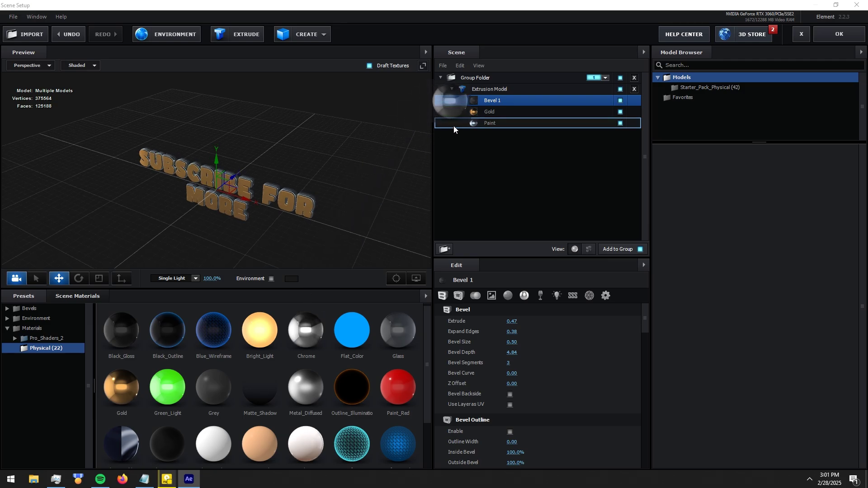
left_click_drag(478, 113, 479, 124)
mouse_move(379, 162)
left_mouse_down()
mouse_move(273, 178)
mouse_move(295, 161)
mouse_move(347, 149)
mouse_move(387, 191)
mouse_move(382, 152)
left_mouse_up()
left_click(814, 29)
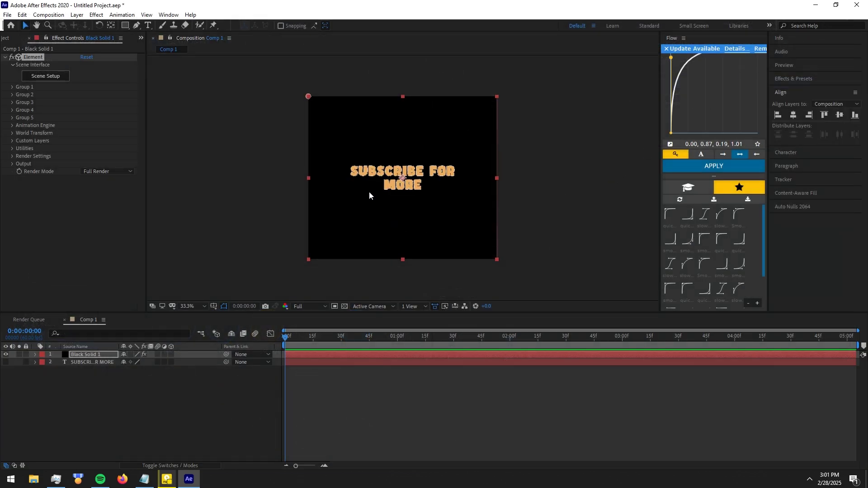
Set Group 1's Particle Replicator X Rotation to -22° to tilt the gold text back.
key("period")
key("period")
key("period")
key("comma")
key("comma")
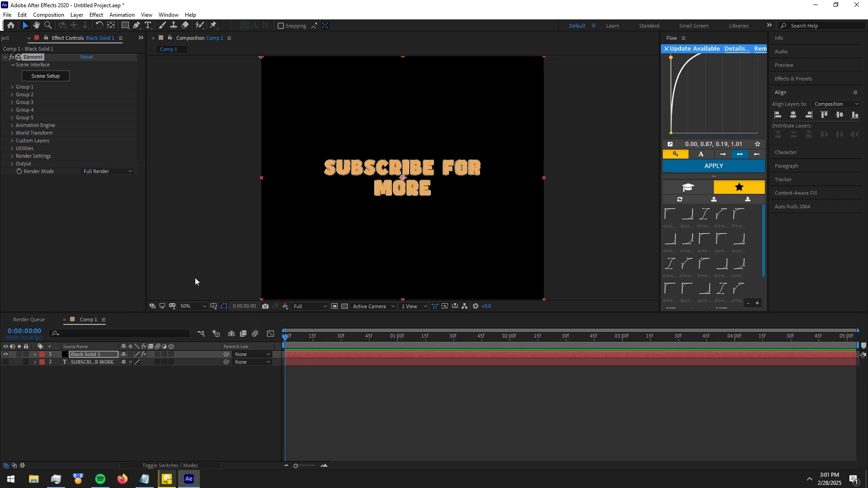
left_click(13, 86)
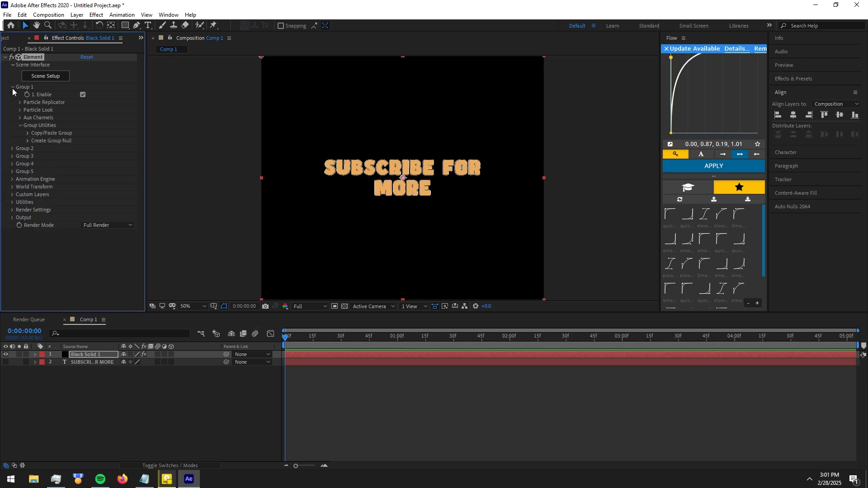
left_click(19, 102)
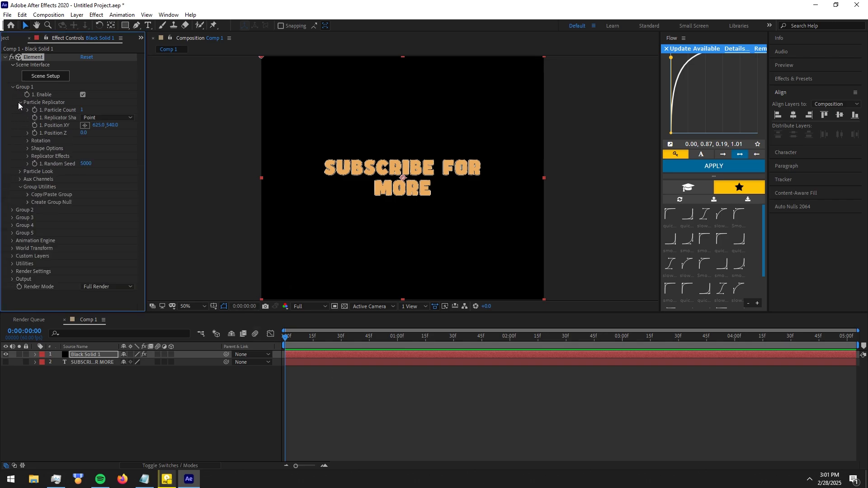
left_click(27, 141)
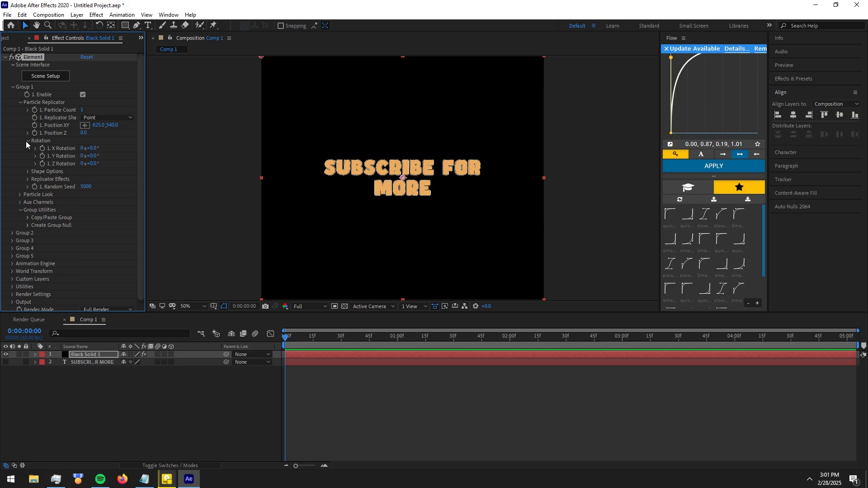
left_click(28, 171)
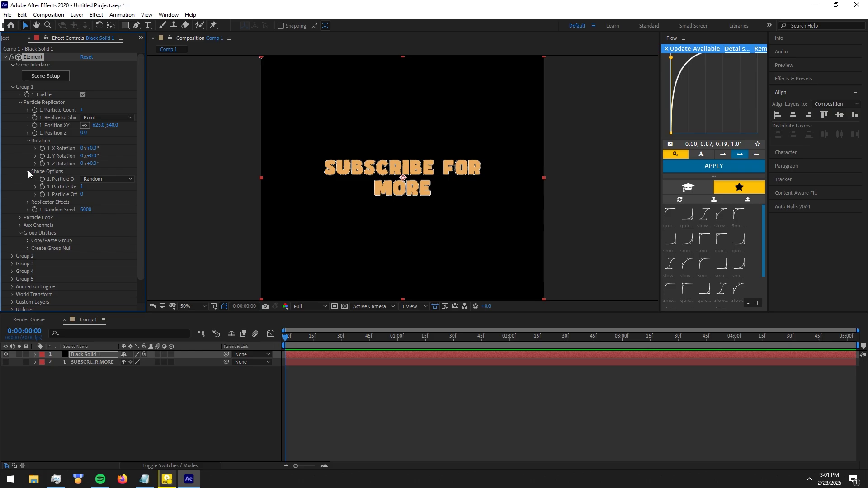
left_click(28, 171)
left_click(91, 149)
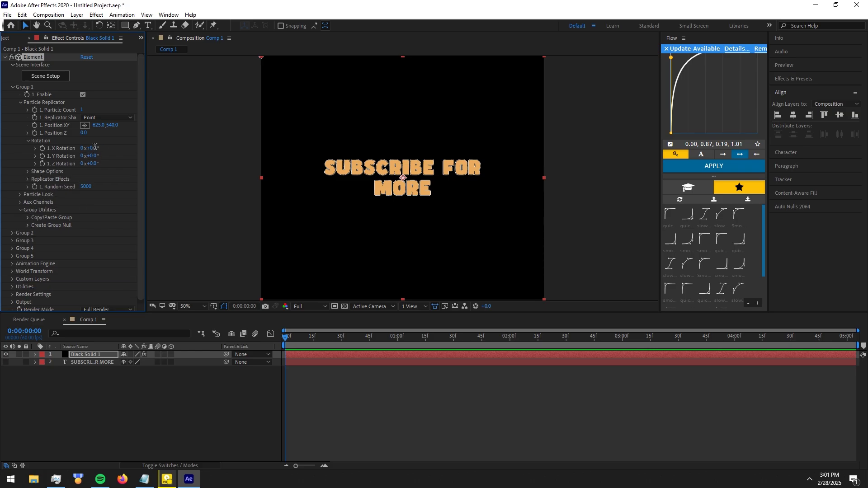
type("-22")
key("Return")
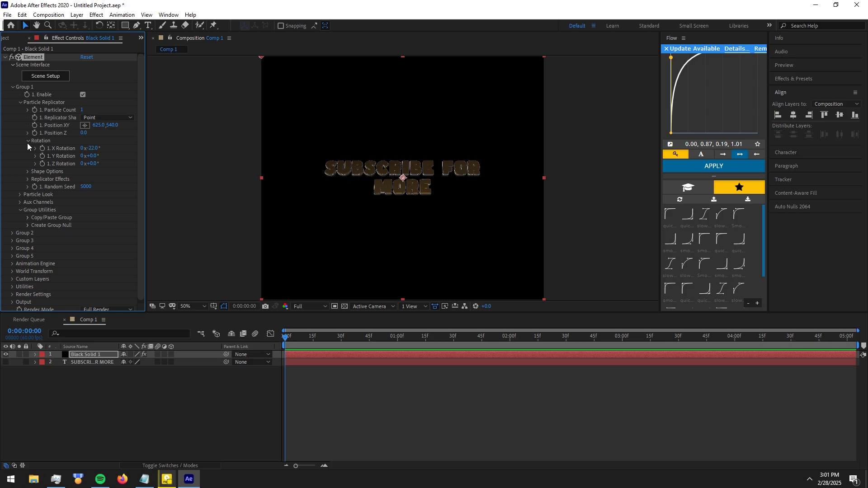
Check Enable Multi-Object under Group 1's Particle Look settings.
left_click(21, 195)
scroll(21, 194, "down", 1)
scroll(22, 197, "down", 1)
left_click(28, 216)
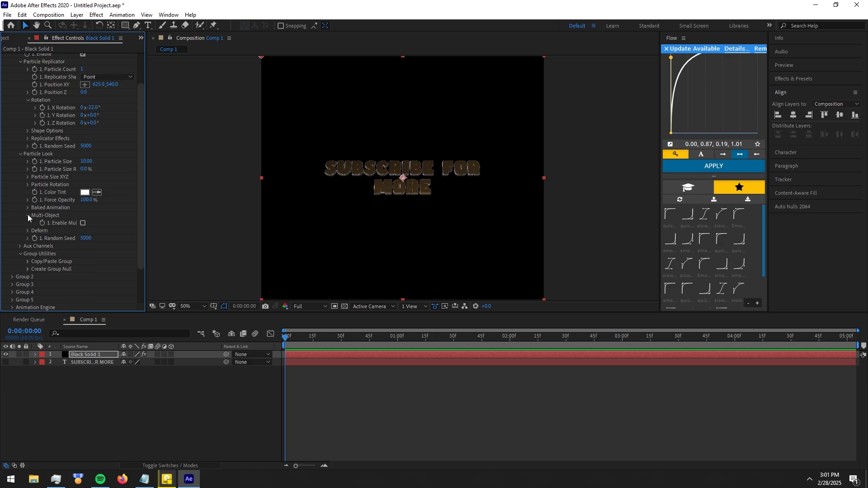
left_click(83, 223)
scroll(83, 225, "down", 5)
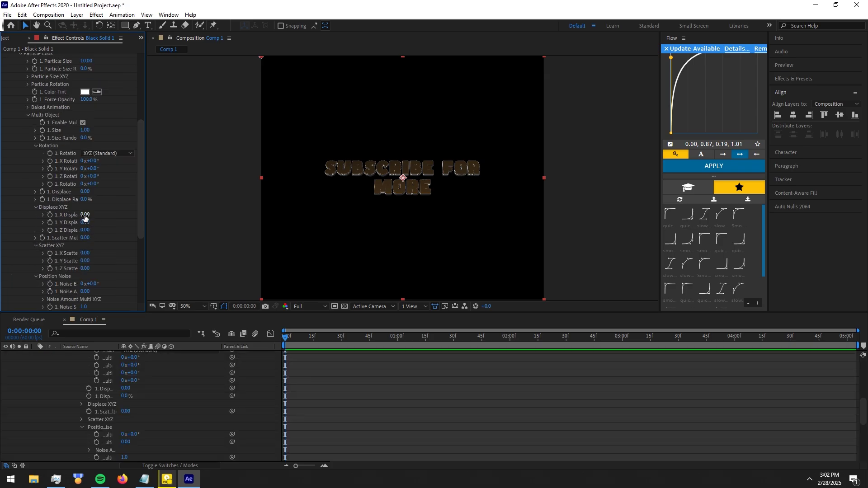
Keyframe X Displacement from -1.36 at 0s to 0 at 0:00:01:45.
left_click(84, 215)
mouse_move(89, 215)
left_mouse_down()
mouse_move(48, 223)
mouse_move(74, 215)
left_mouse_up()
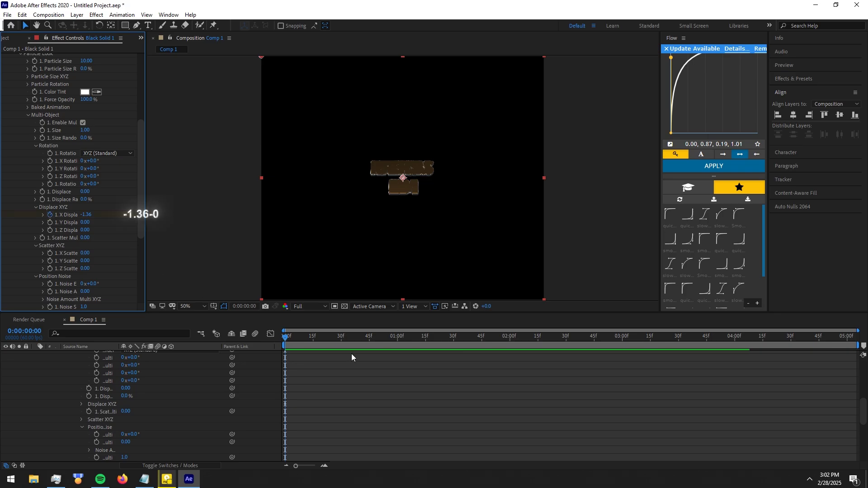
left_click_drag(295, 339, 482, 341)
left_click(89, 215)
type("0")
key("Return")
scroll(422, 387, "up", 4)
scroll(424, 391, "down", 5)
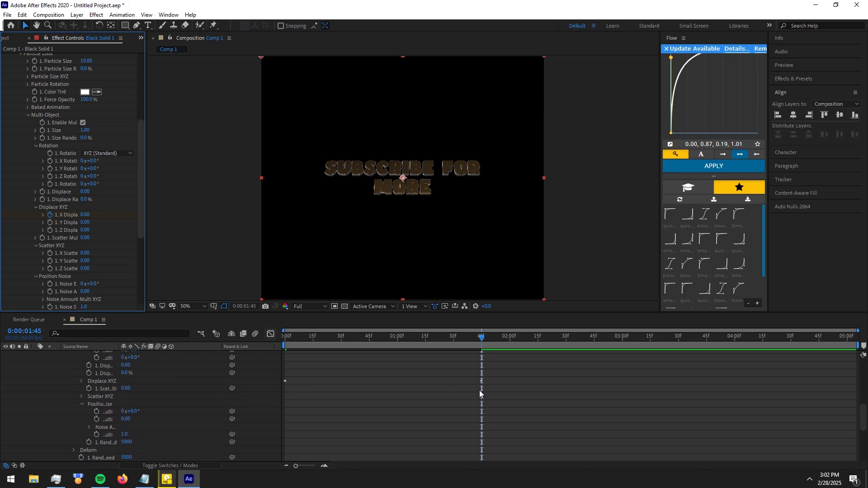
Lengthen the ease-out and ease-in influence on both X Displacement keyframes in the Graph Editor.
key("u")
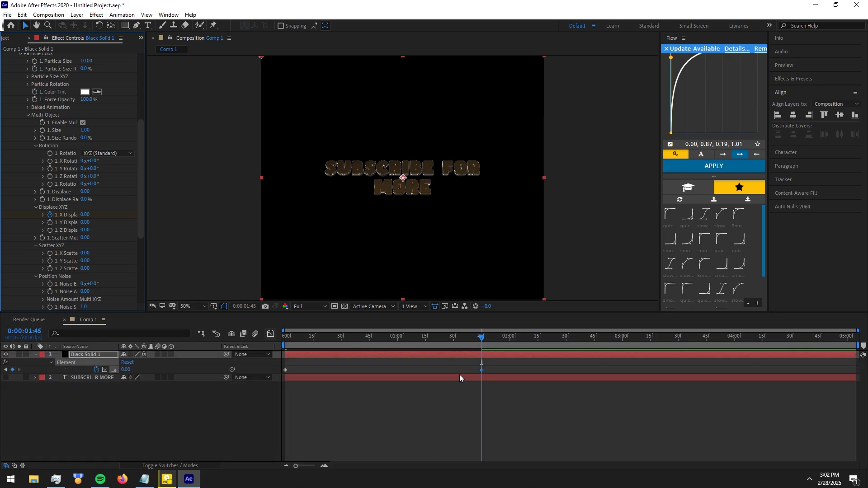
left_click_drag(489, 366, 265, 371)
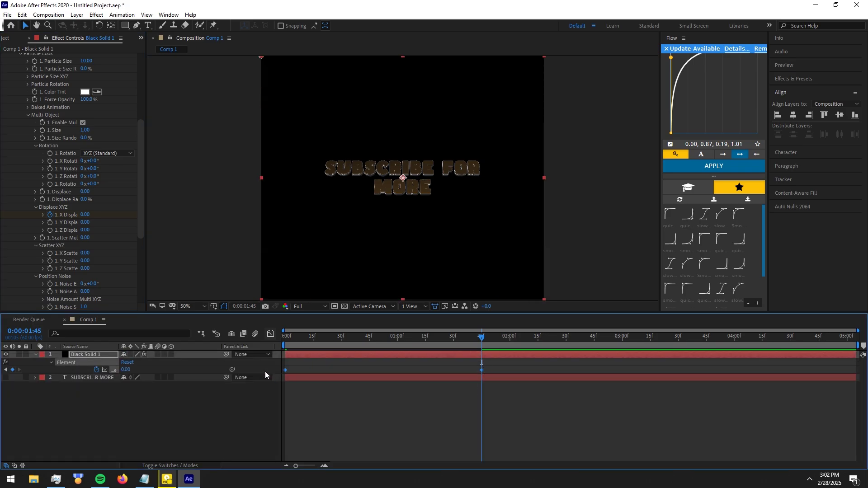
left_click(270, 336)
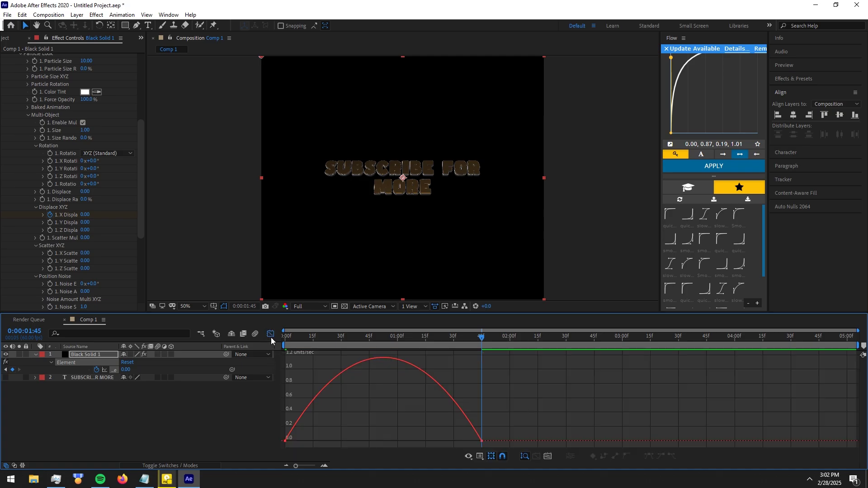
left_click_drag(319, 439, 334, 439)
left_click_drag(450, 438, 411, 438)
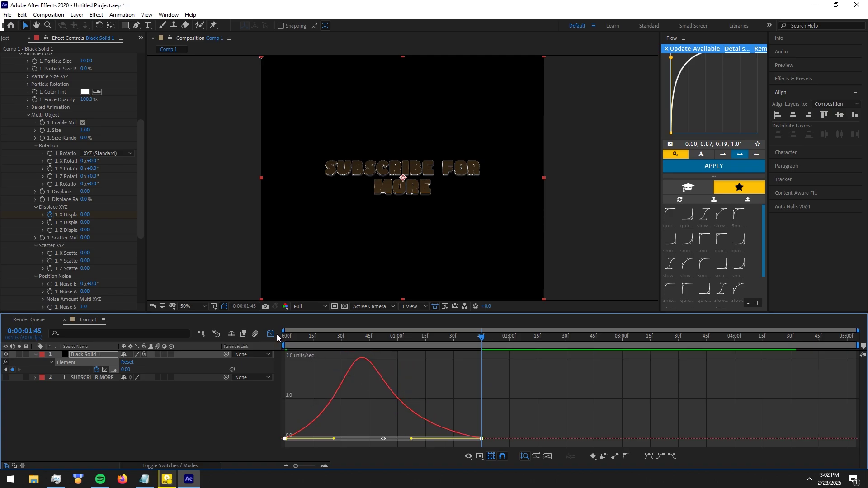
left_click(273, 335)
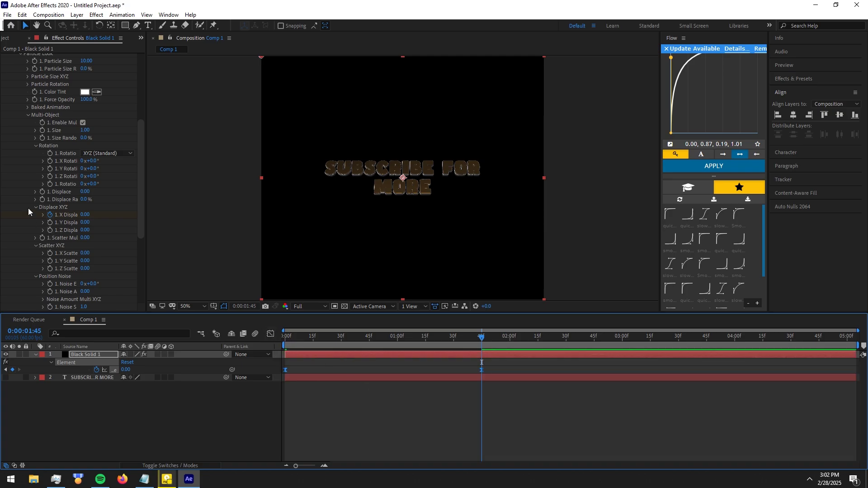
Set the Animation Engine type to Radial, with Animation at 100% at the start.
scroll(26, 206, "down", 3)
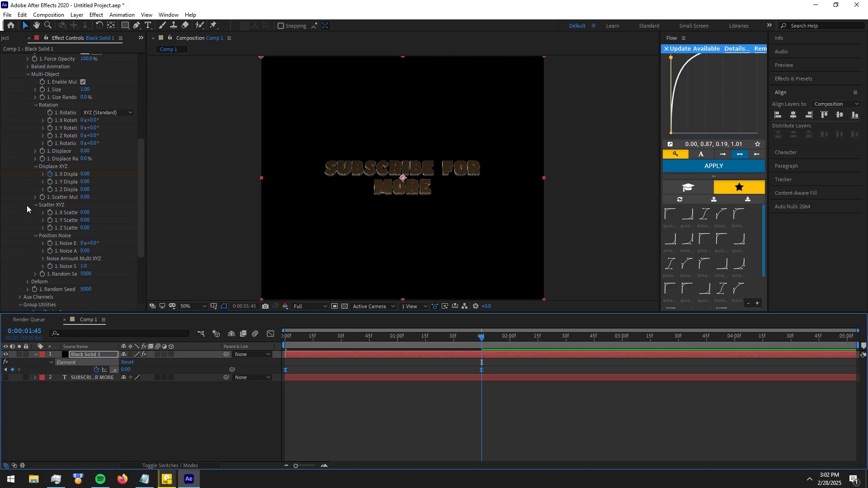
scroll(26, 205, "down", 6)
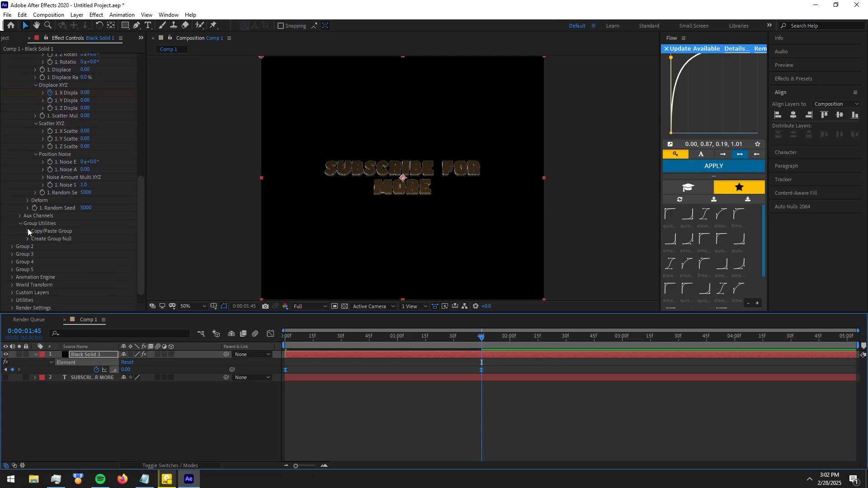
left_click(12, 277)
scroll(12, 277, "down", 7)
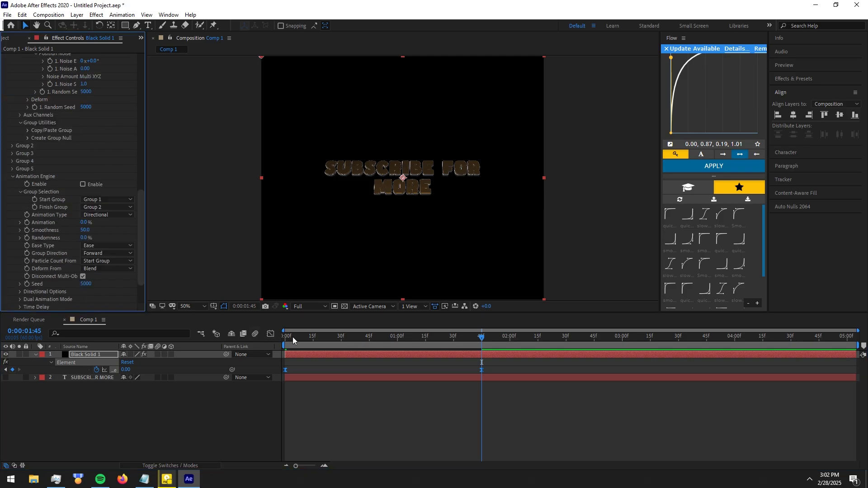
left_click_drag(302, 341, 245, 343)
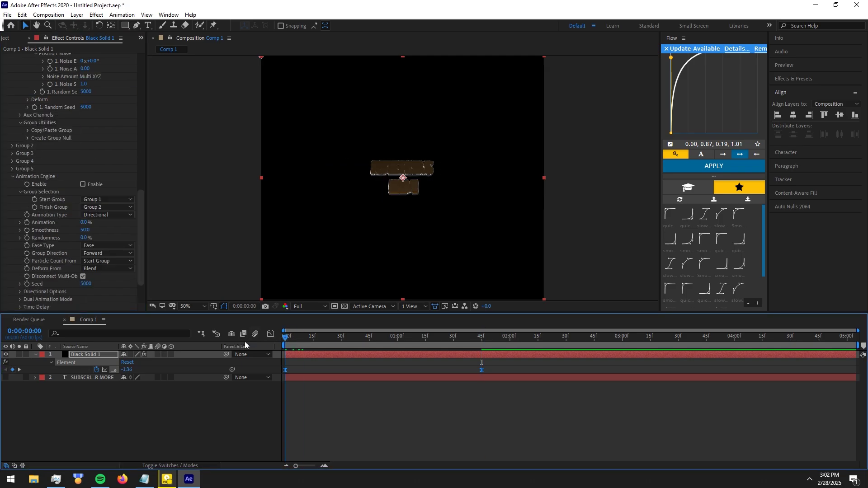
left_click(111, 217)
left_click(110, 246)
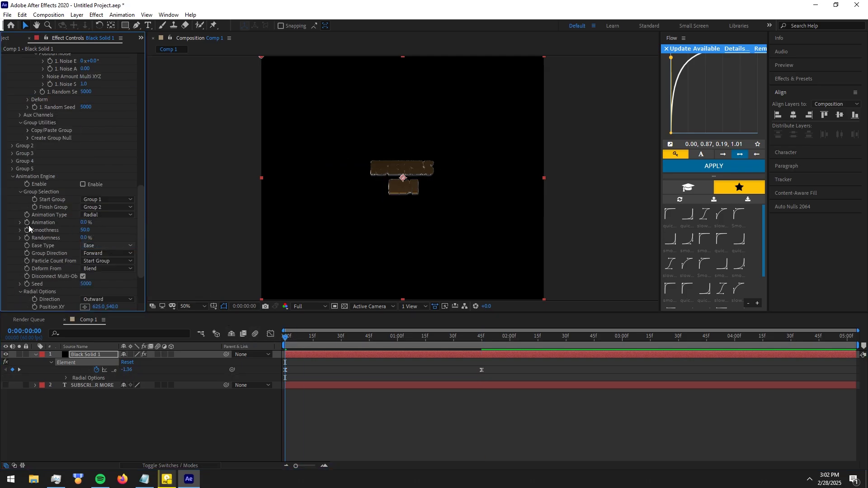
left_click_drag(84, 222, 438, 246)
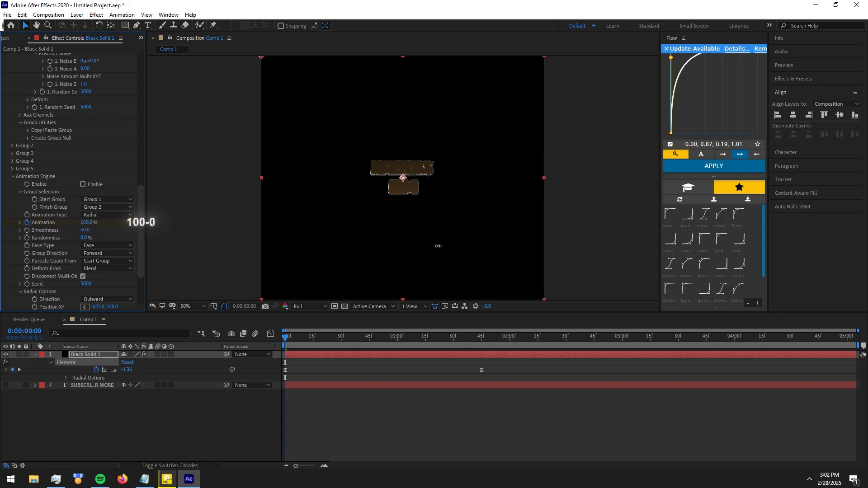
Enable the Animation Engine and keyframe Animation to 0% at 0:00:01:45.
left_click(479, 340)
left_click(383, 339)
left_click_drag(374, 341, 288, 339)
left_click(83, 185)
left_click_drag(373, 341, 482, 341)
left_click_drag(85, 224, 55, 224)
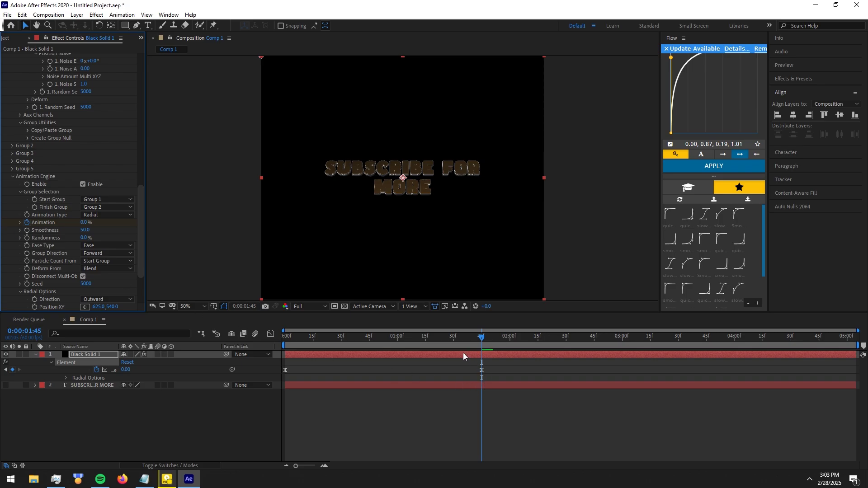
Lengthen the ease-out and ease-in influence on both Animation keyframes in the Graph Editor.
key("u")
key("u")
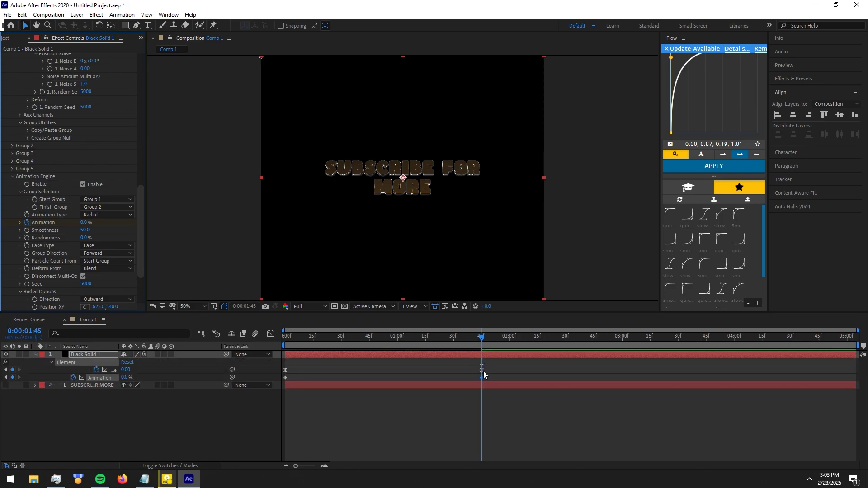
left_click_drag(490, 378, 273, 381)
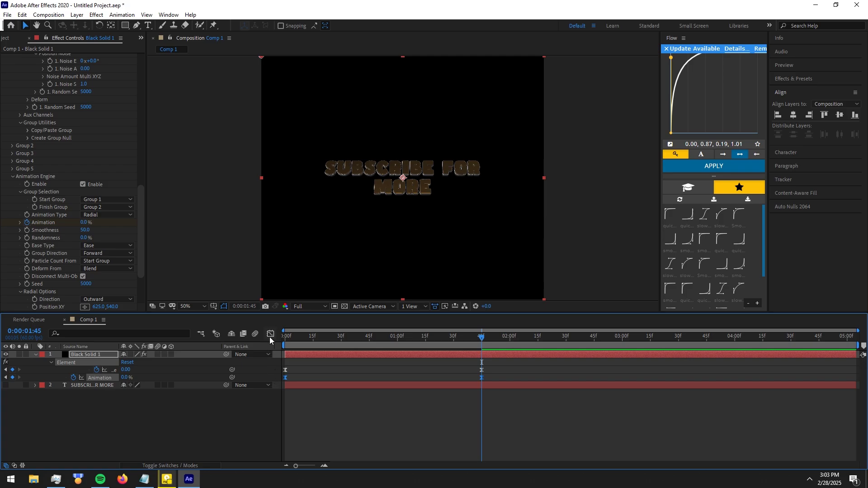
left_click(270, 334)
left_click(313, 399)
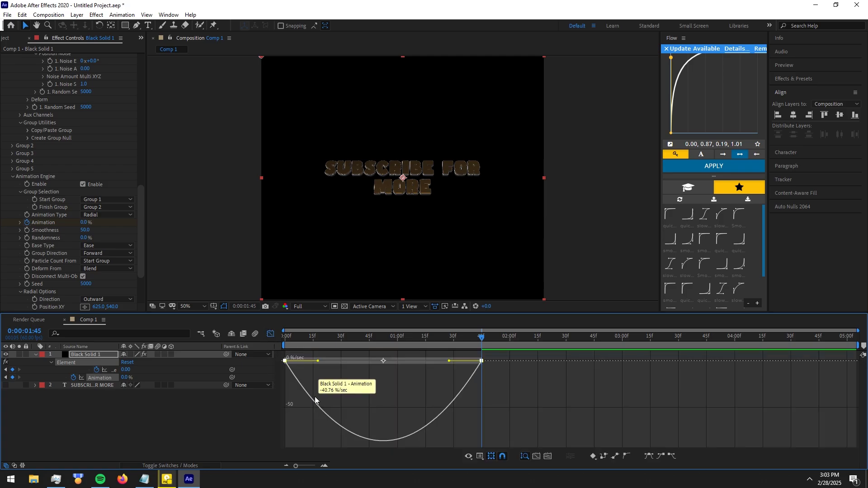
left_click_drag(318, 361, 333, 361)
left_click_drag(447, 362, 410, 362)
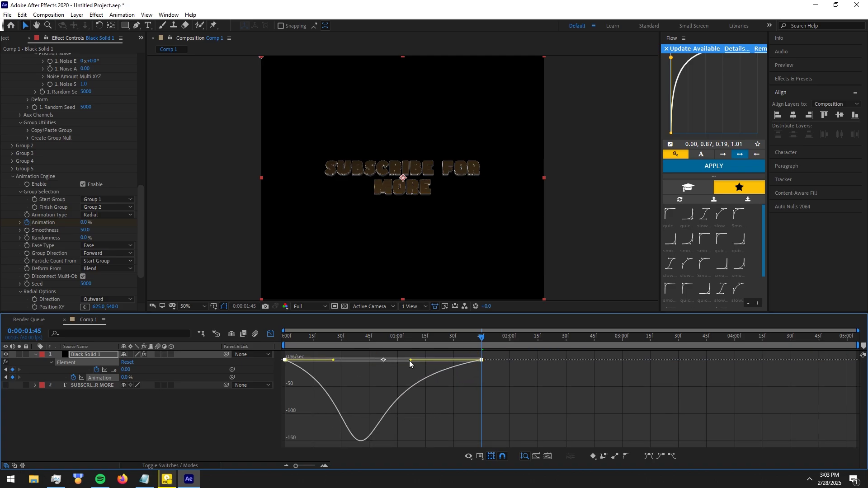
left_click(271, 334)
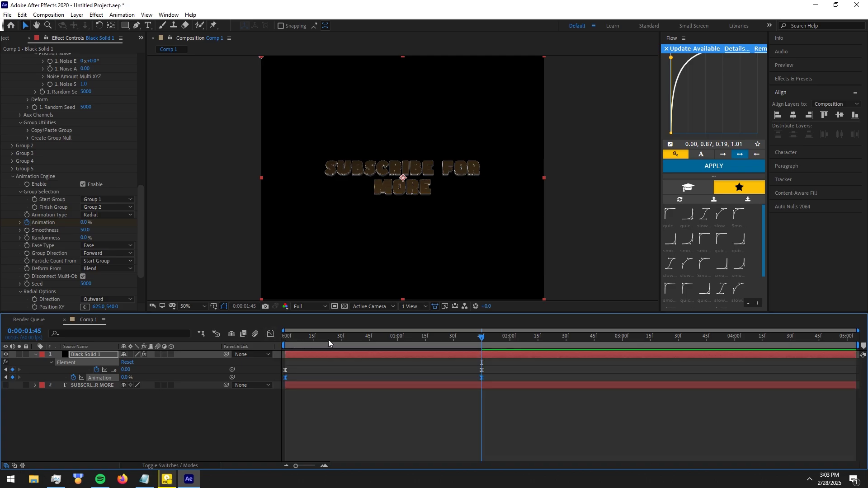
Trim the work area to end near 0:00:01:44 and replay the gold SUBSCRIBE FOR MORE build-in.
key("space")
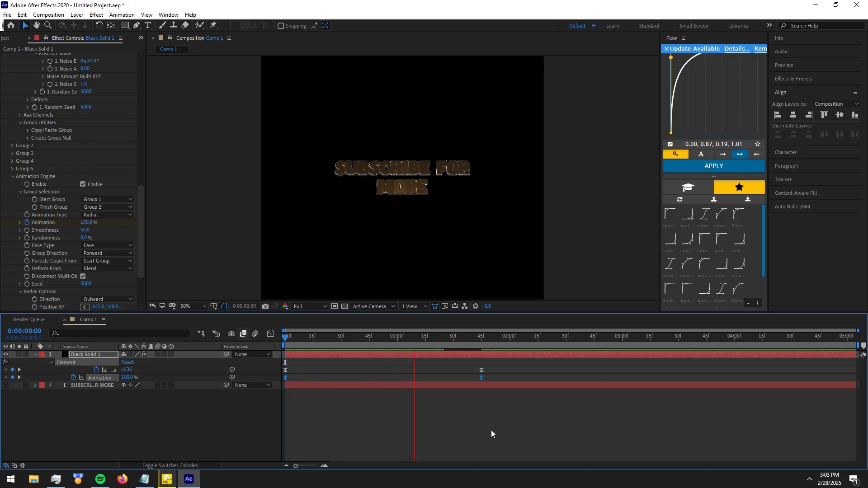
left_click(479, 341)
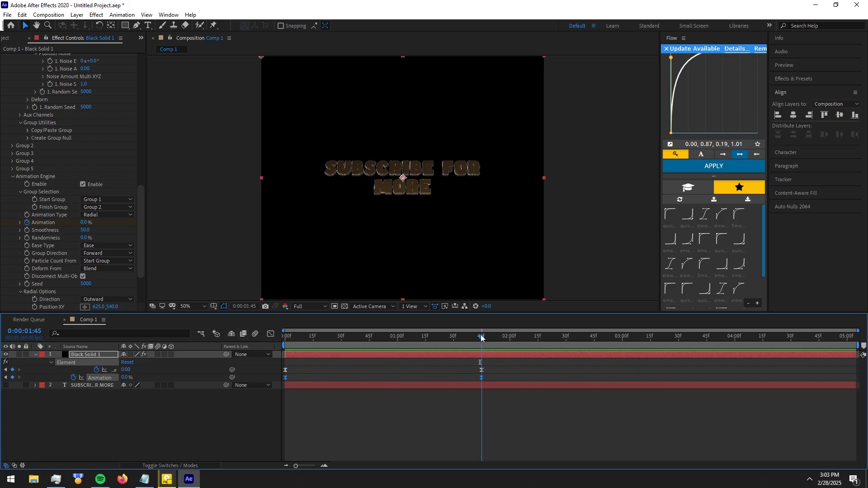
left_click_drag(858, 345, 487, 345)
key("space")
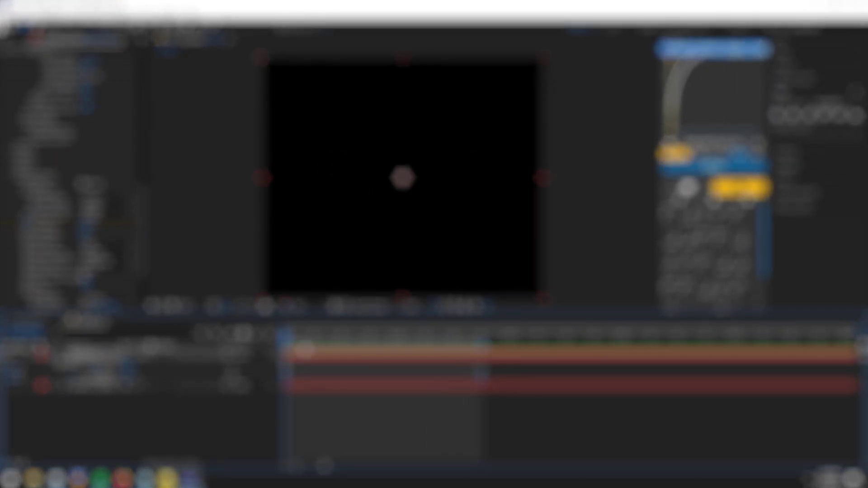